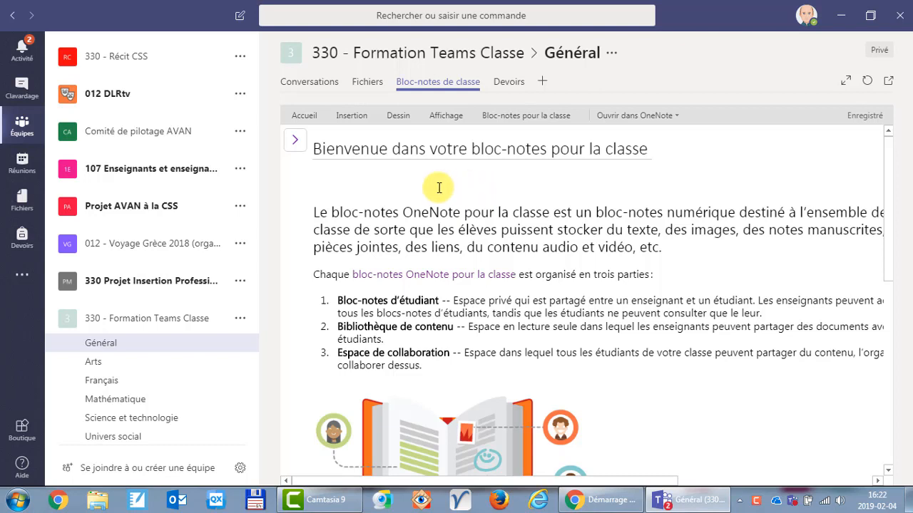
Show the notebook's sections and open the "Utilisation de l'espa..." section in the _Enseignant uniquement section group
click(394, 185)
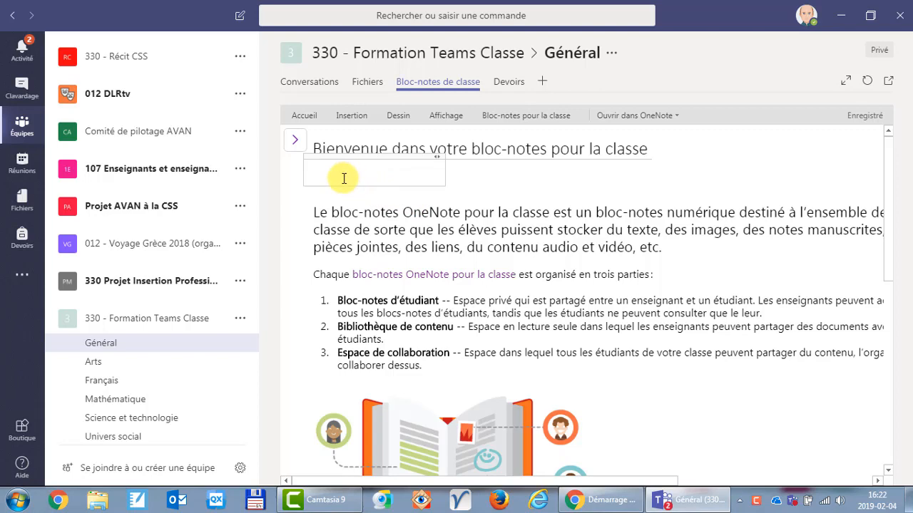
click(295, 142)
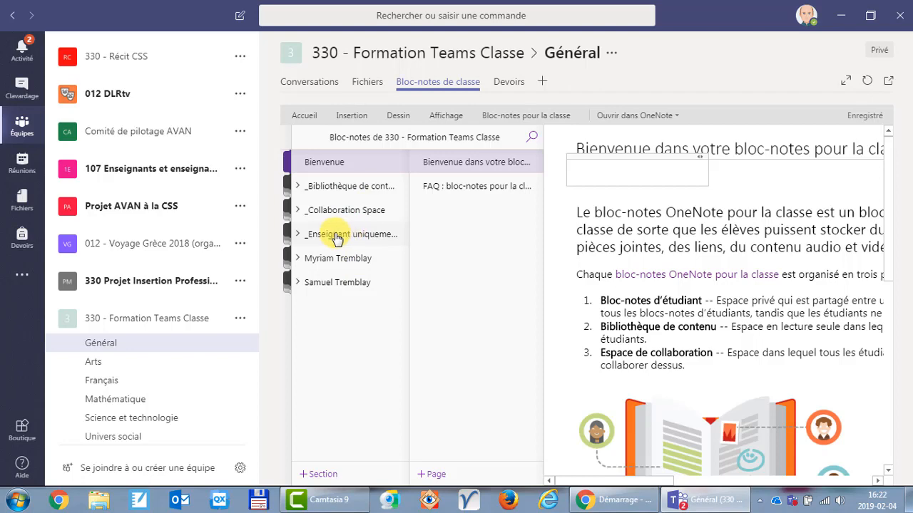
click(334, 237)
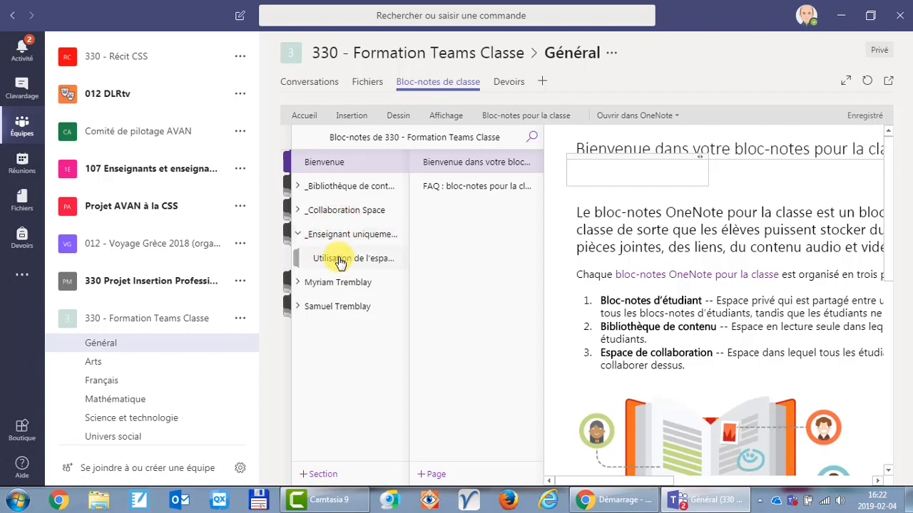
click(339, 260)
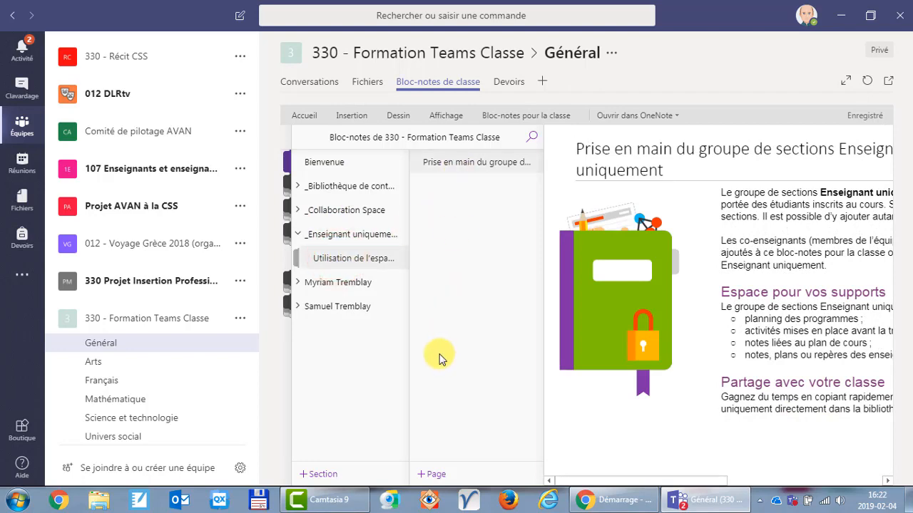
Add a new page to the section, title it "Essai", and place the cursor in its body
click(431, 475)
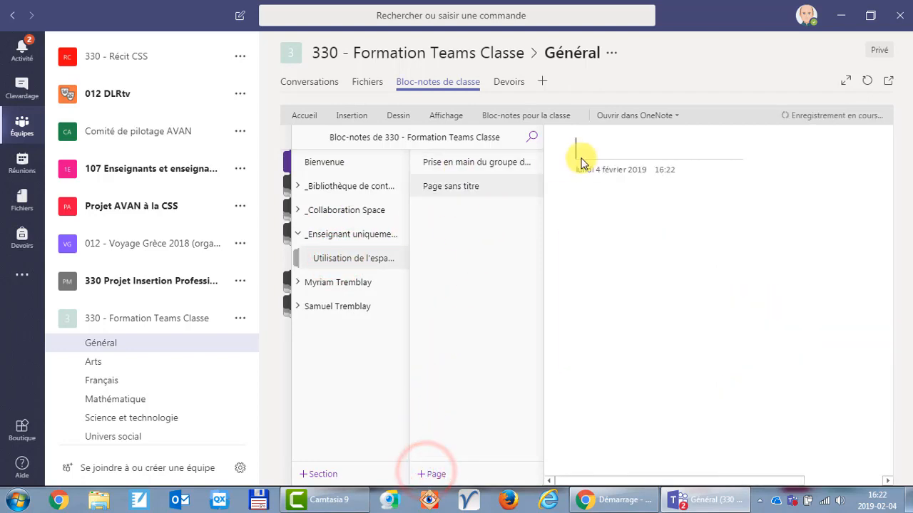
text(eSSA)
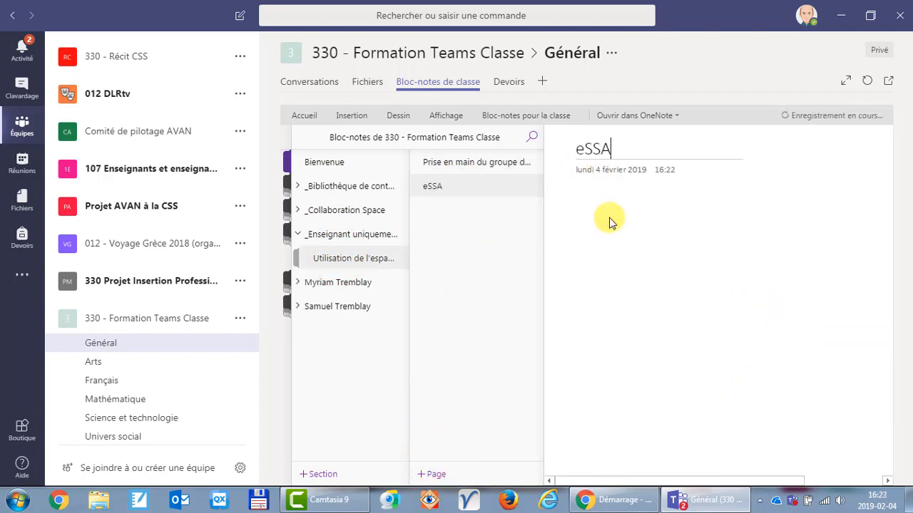
text(I)
key(BackSpace)
key(BackSpace)
key(BackSpace)
key(BackSpace)
key(BackSpace)
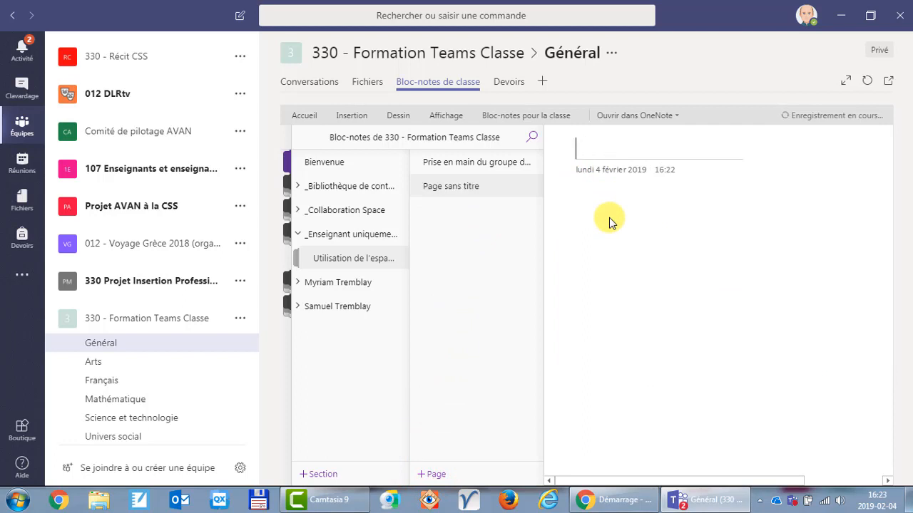
text(Essai)
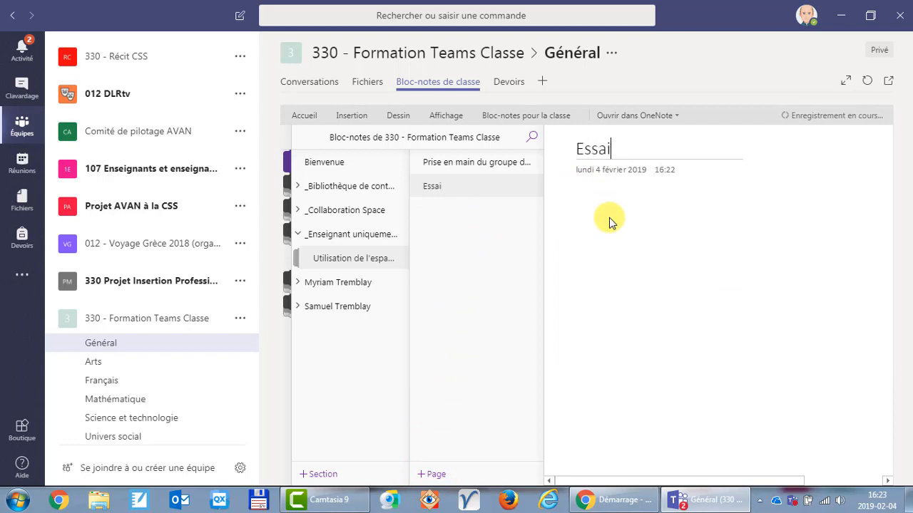
click(584, 198)
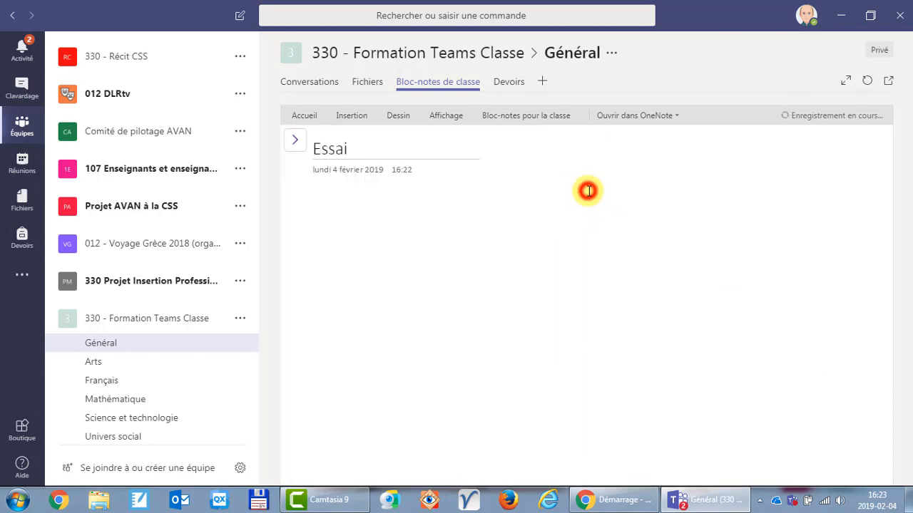
click(326, 200)
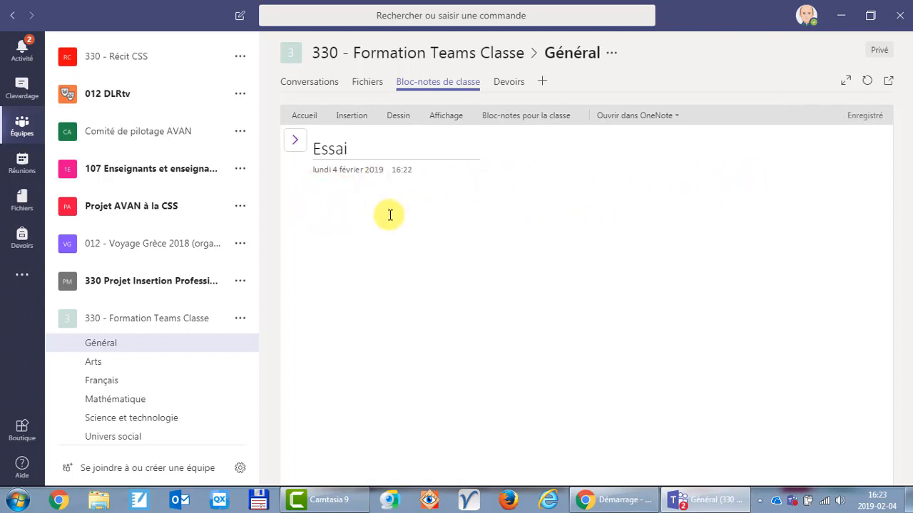
Expand the class notebook to full view and pin the ribbon open with the insertion commands
click(352, 118)
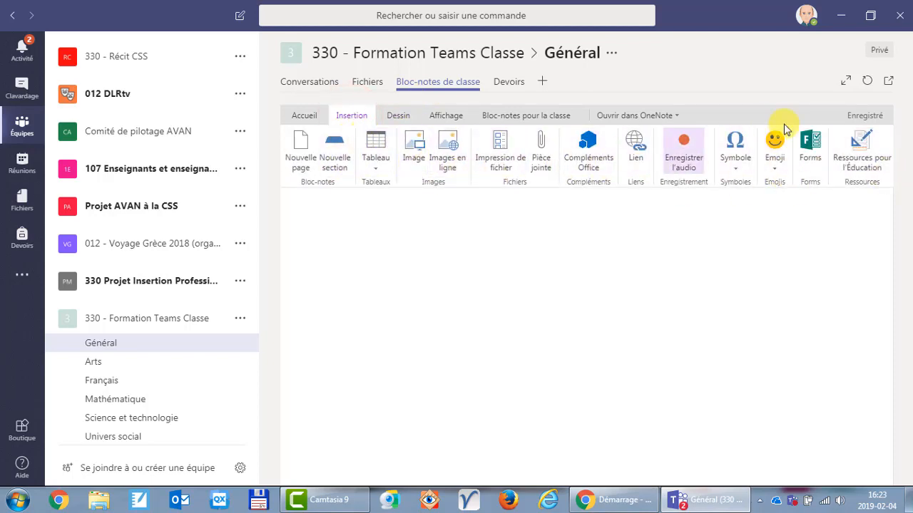
click(847, 85)
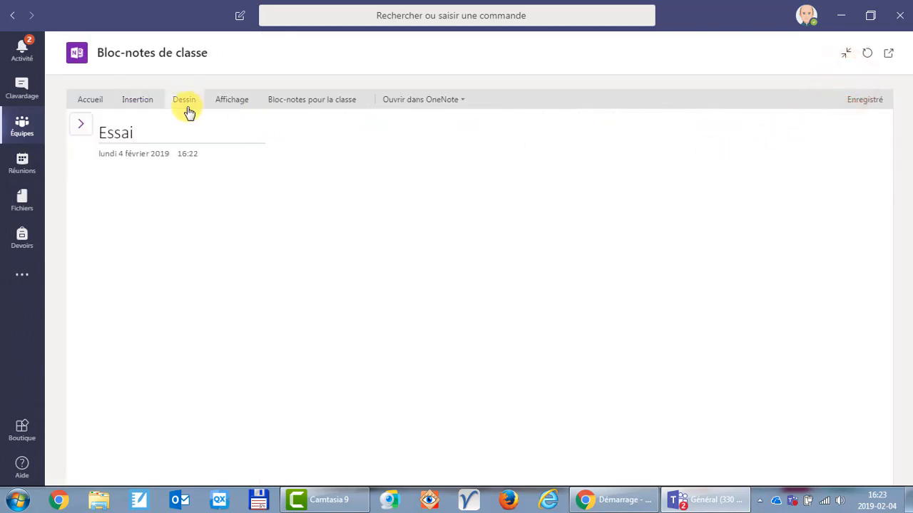
click(137, 100)
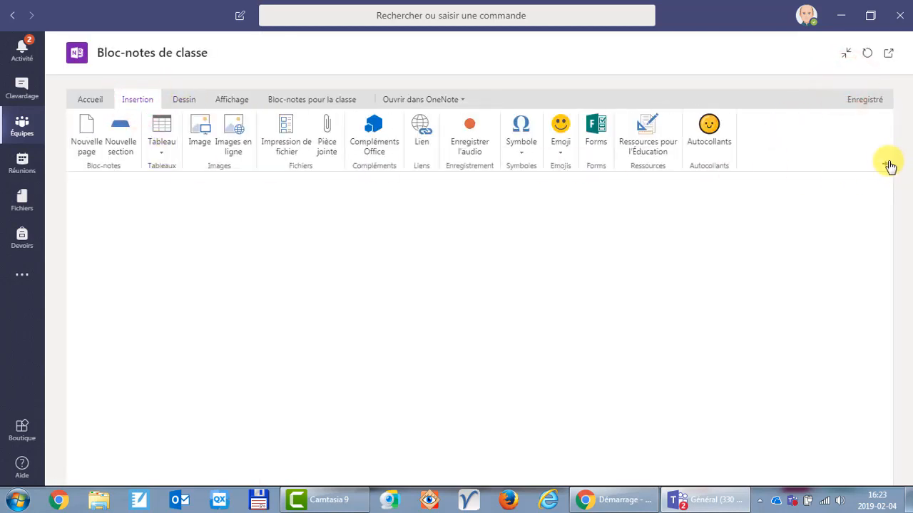
click(885, 166)
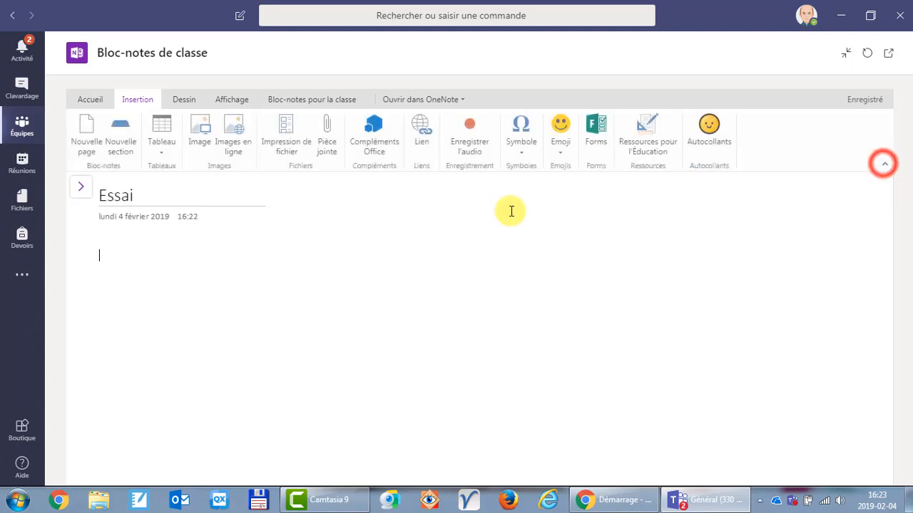
Write "Étape à suivre..." with a checklist tagged "À faire" below it: Introduction, 2e étape, 3e étape, Conclusion
click(137, 265)
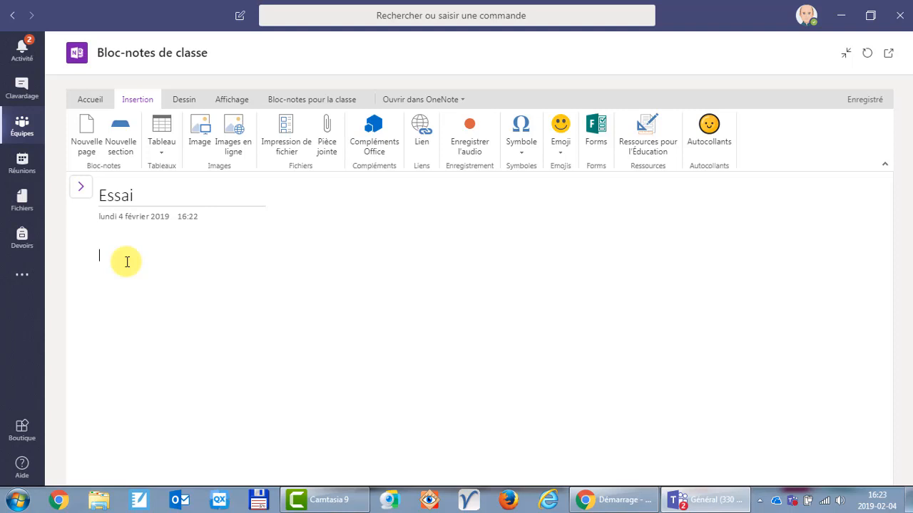
text(Étape 1)
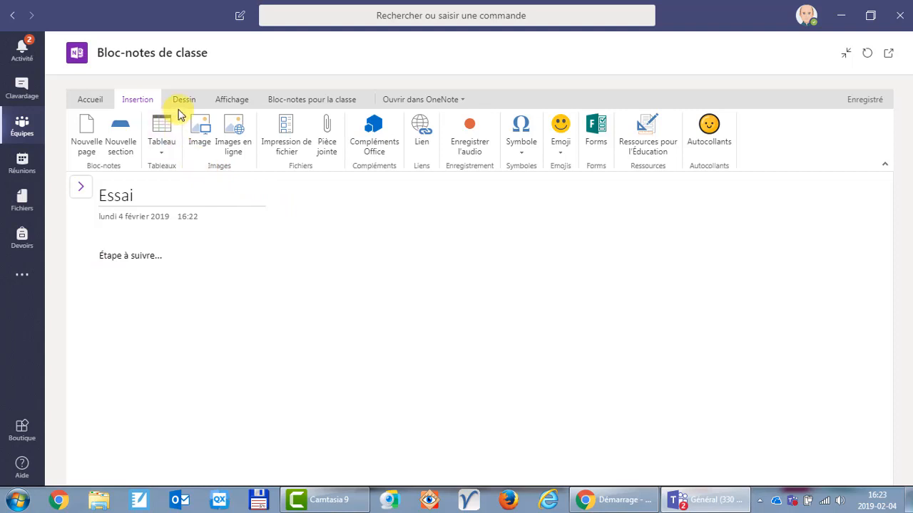
click(93, 100)
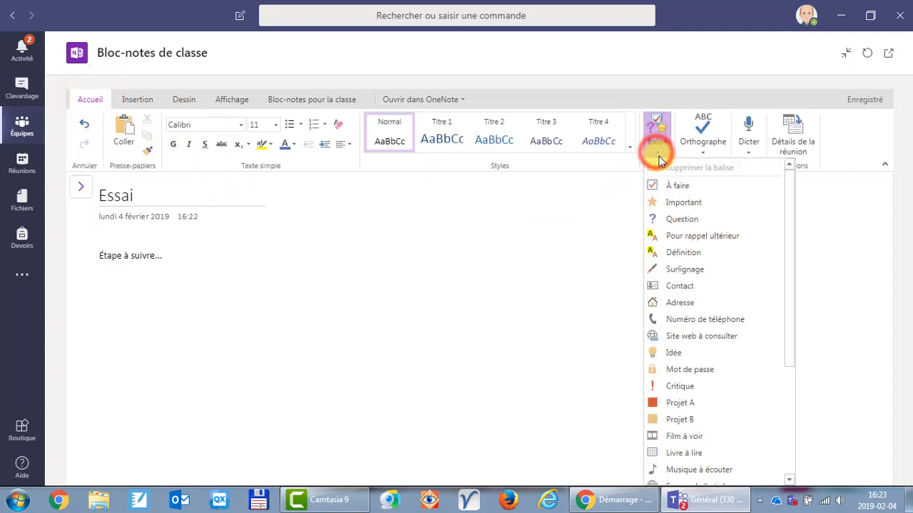
click(673, 187)
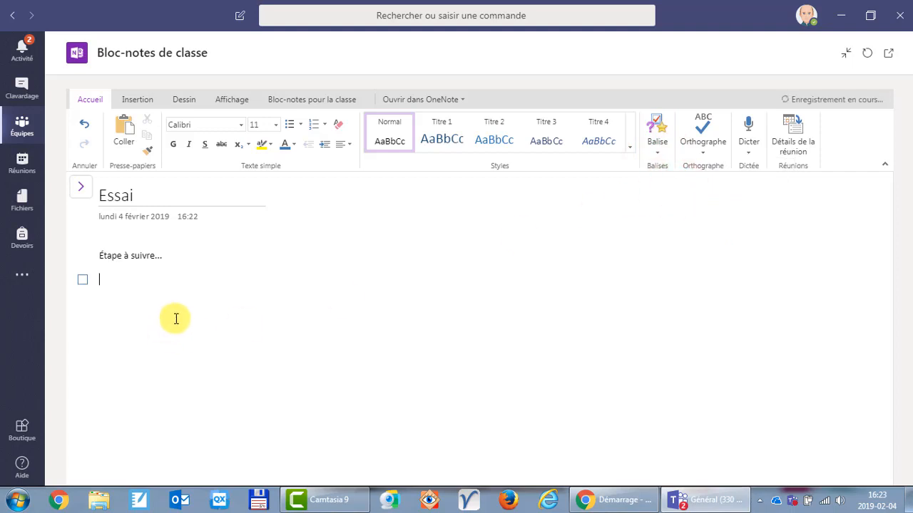
text(Introduction)
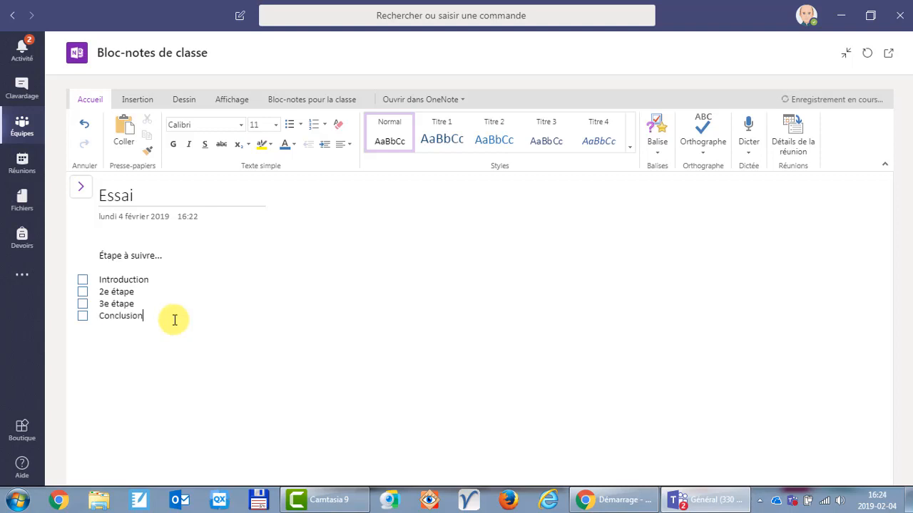
Add a line below Conclusion and remove its "À faire" tag to end the checklist
key(Return)
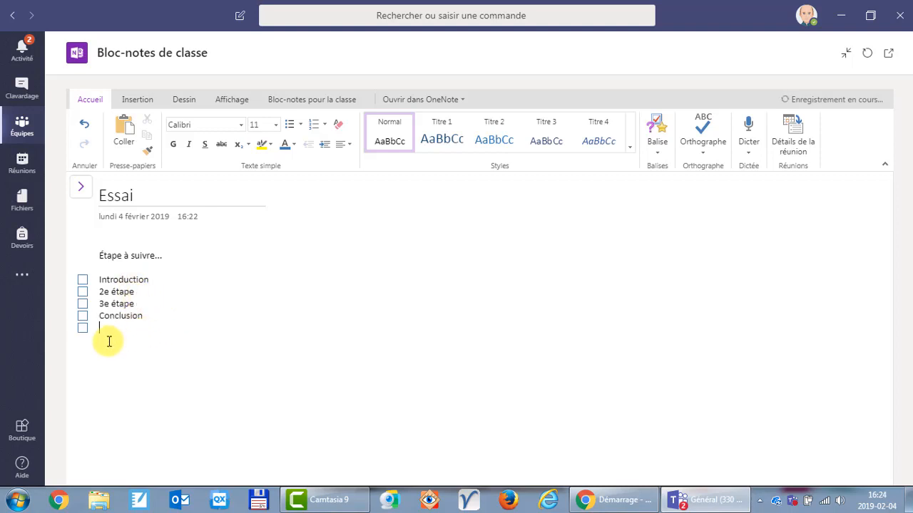
click(656, 143)
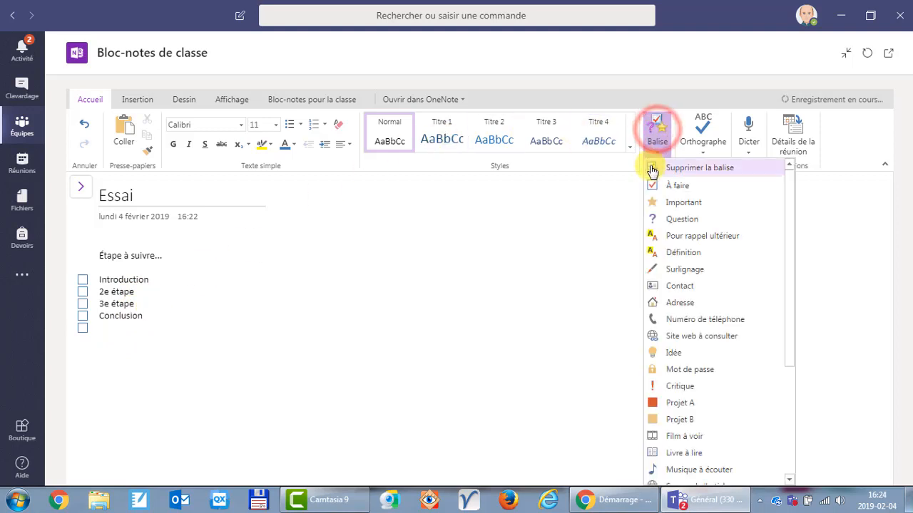
click(651, 169)
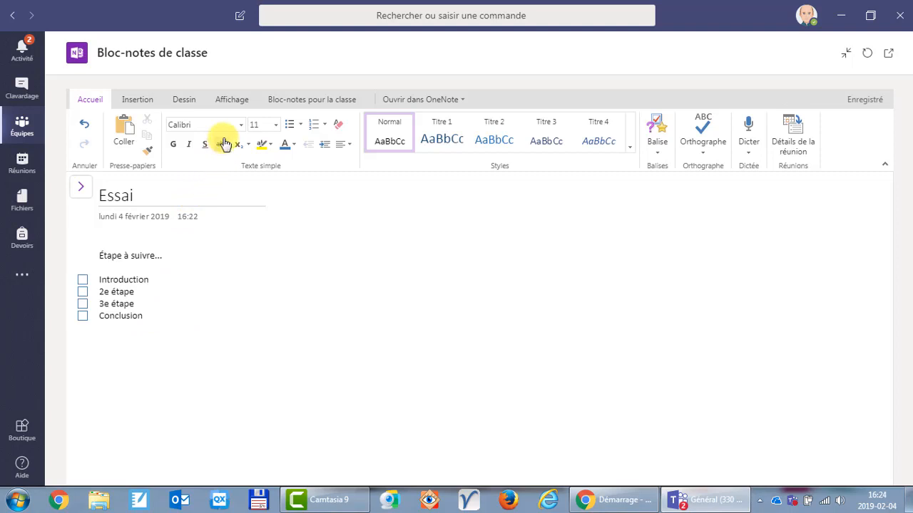
Try to record audio below the checklist
click(142, 100)
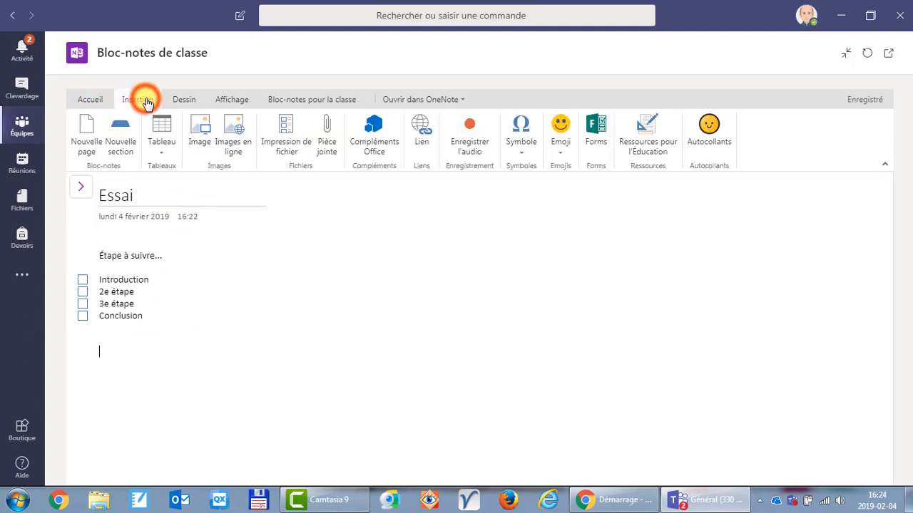
click(468, 136)
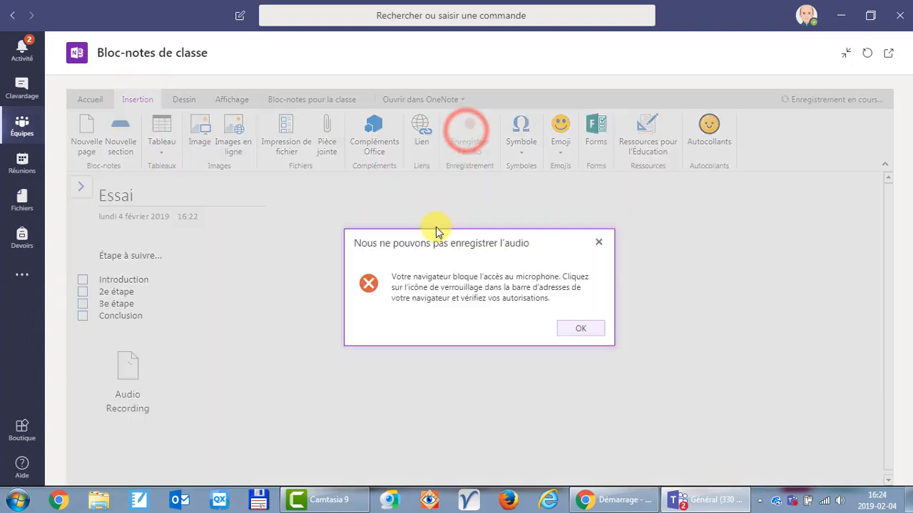
click(576, 325)
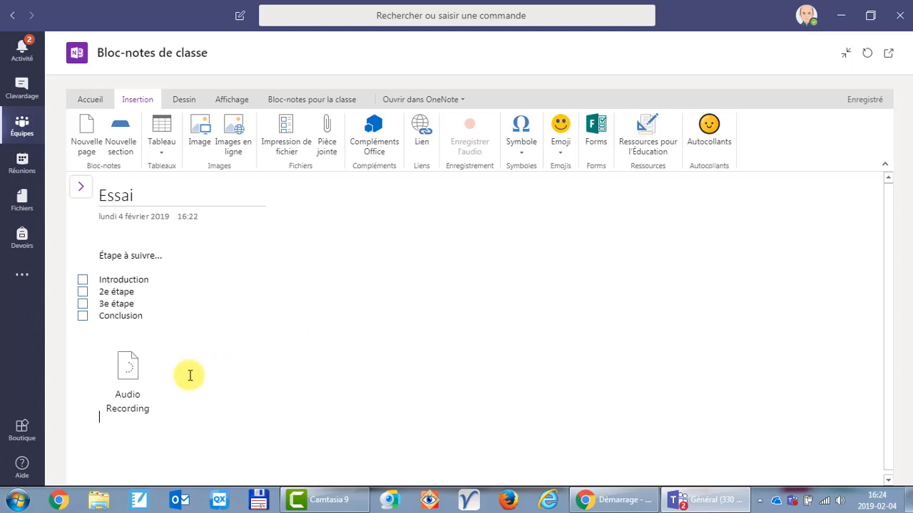
Delete the Audio Recording object below the checklist
click(127, 367)
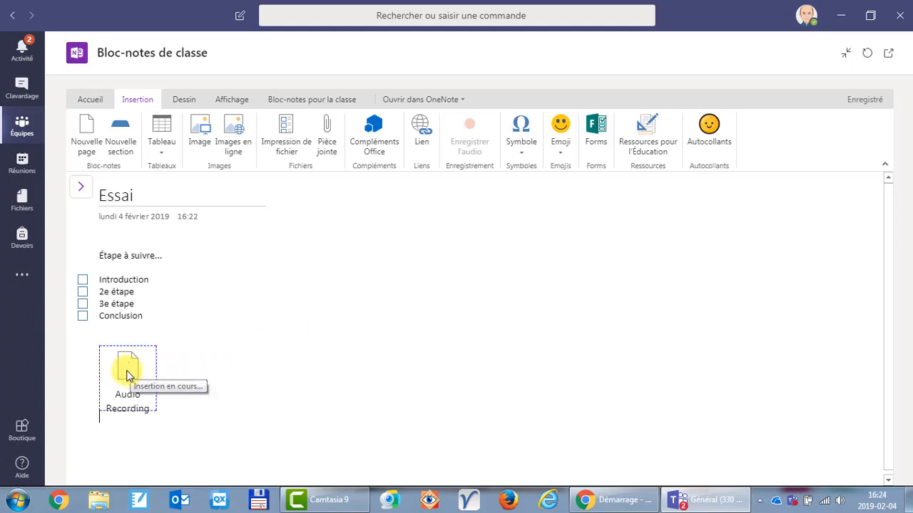
click(127, 372)
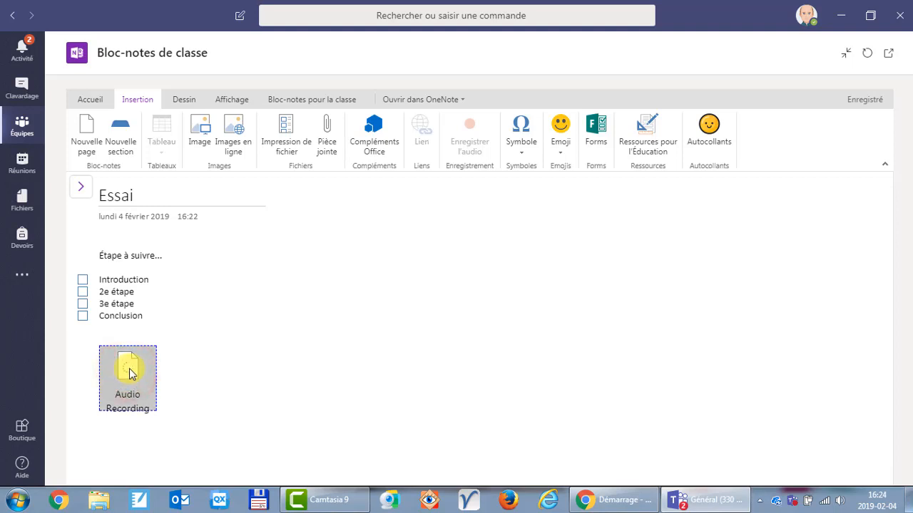
key(Delete)
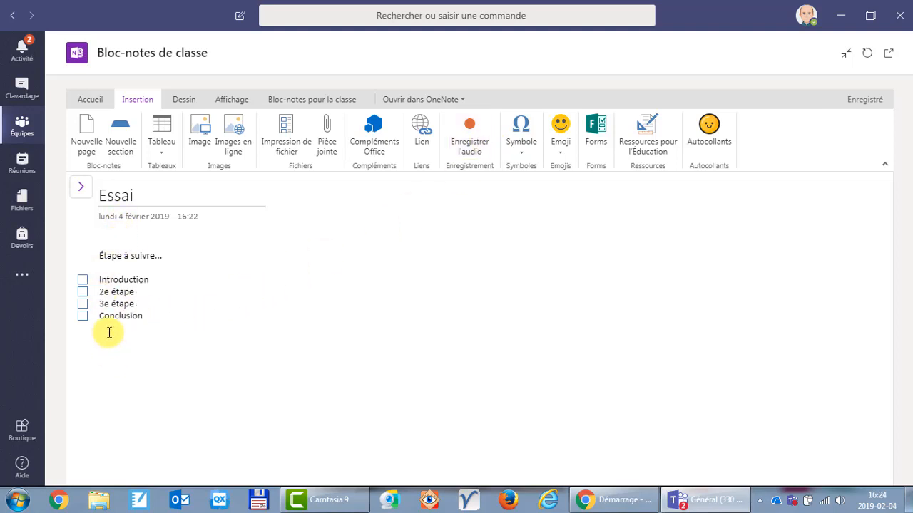
Insert the online picture of the Corsair airplane from the Avion category below the checklist
click(233, 130)
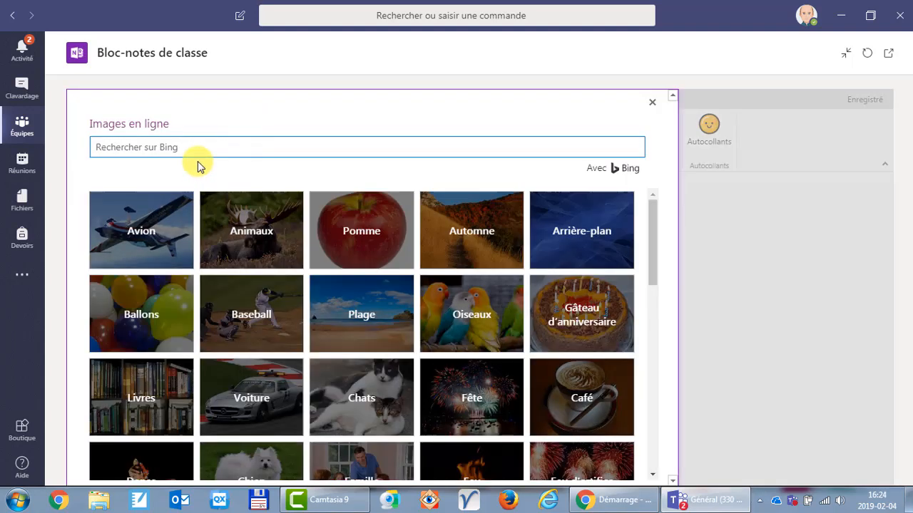
click(157, 233)
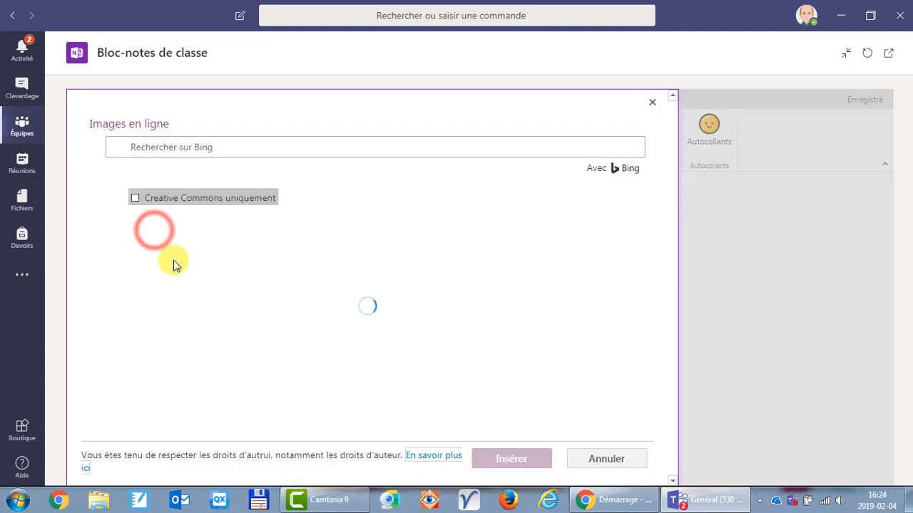
click(171, 261)
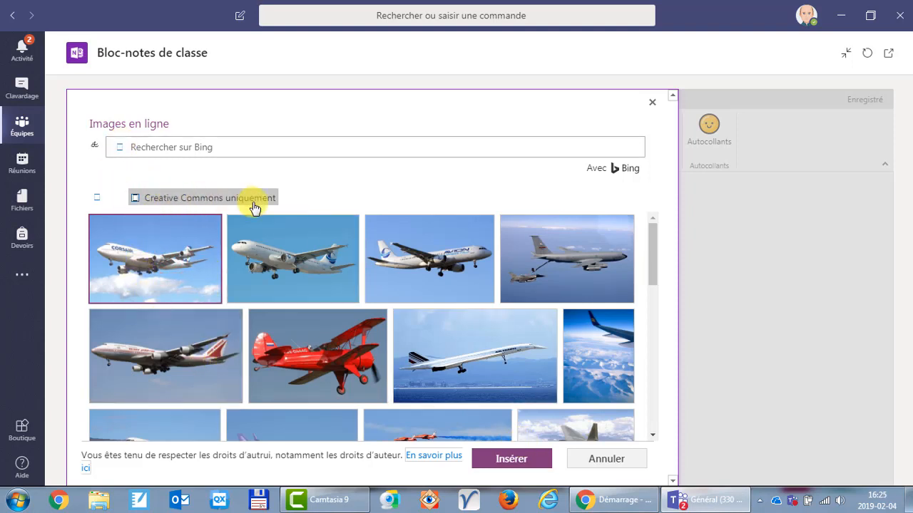
click(513, 456)
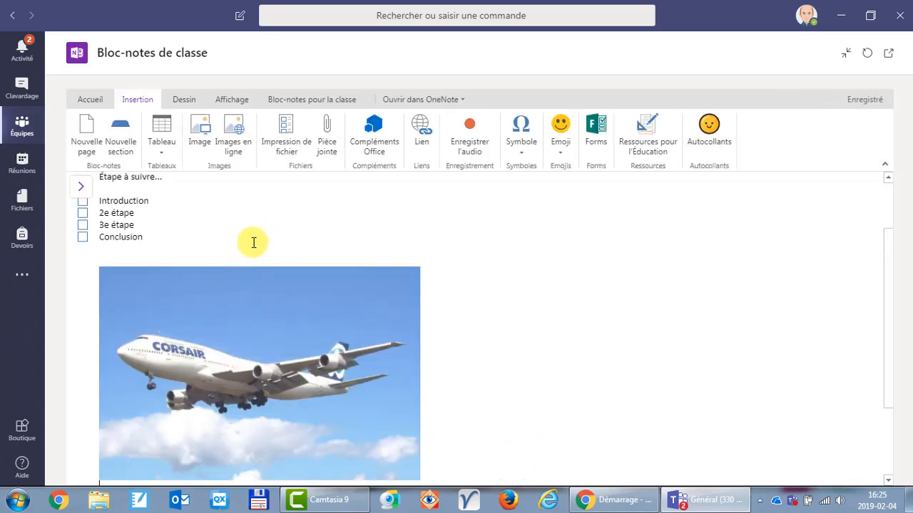
Distribute the Essai page to the students' Projet 1 section
click(326, 100)
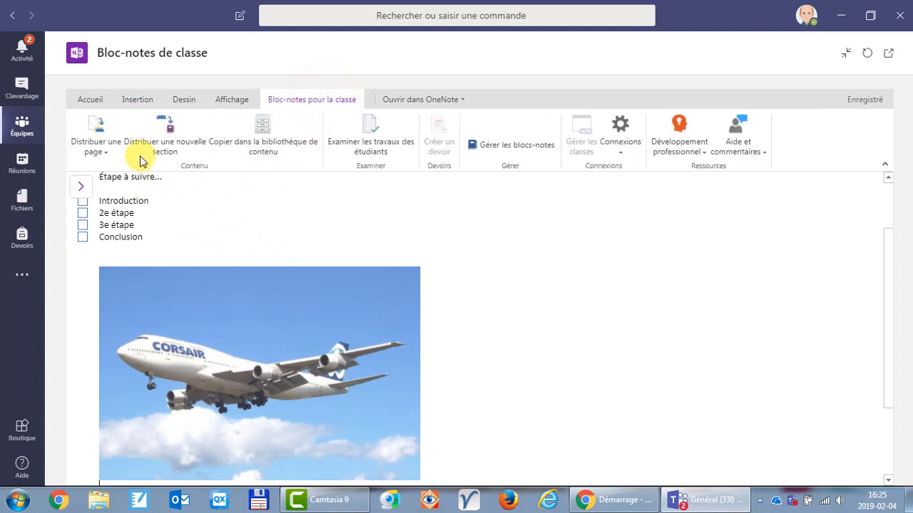
click(99, 132)
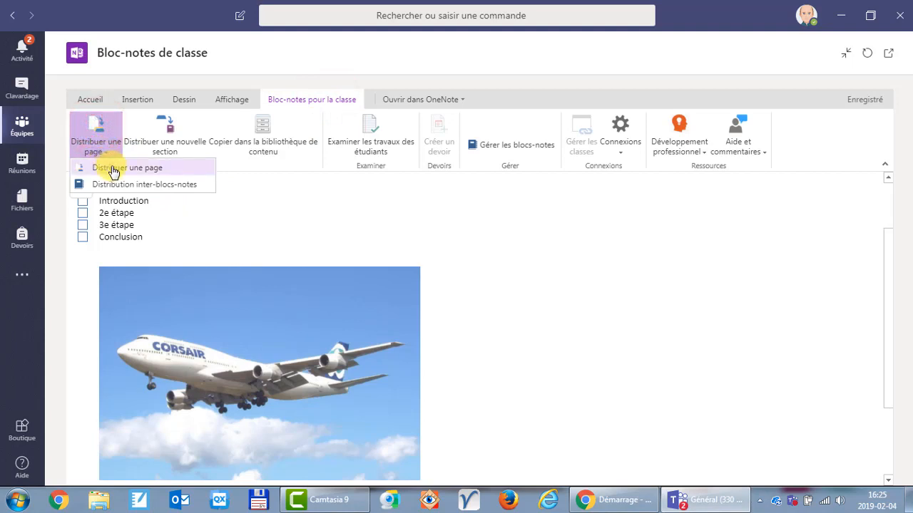
click(114, 169)
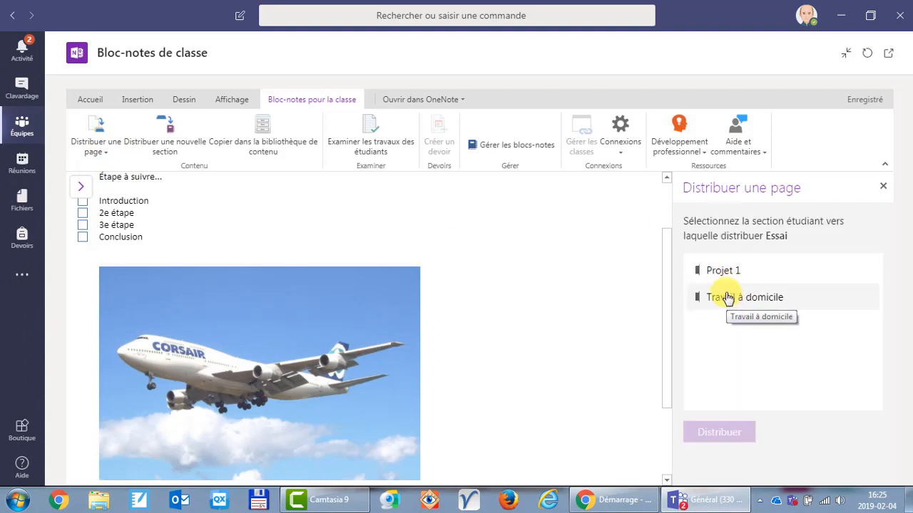
click(722, 271)
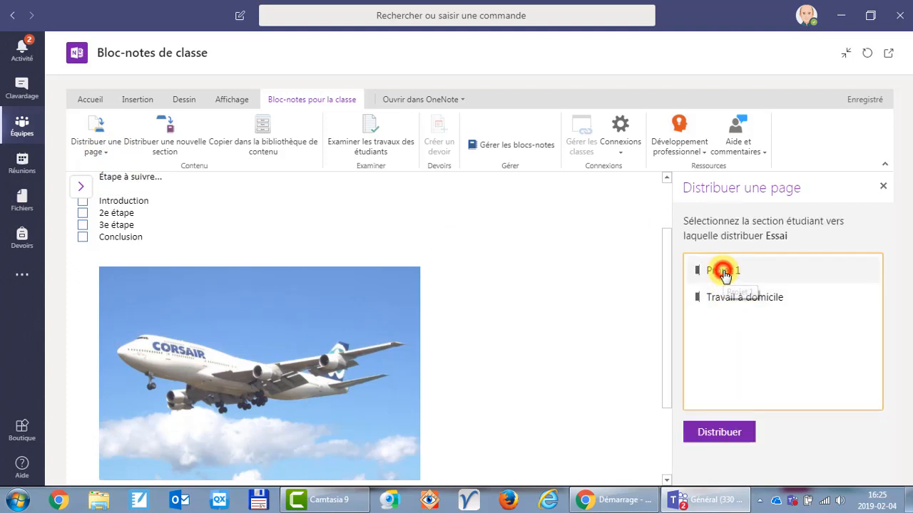
click(719, 431)
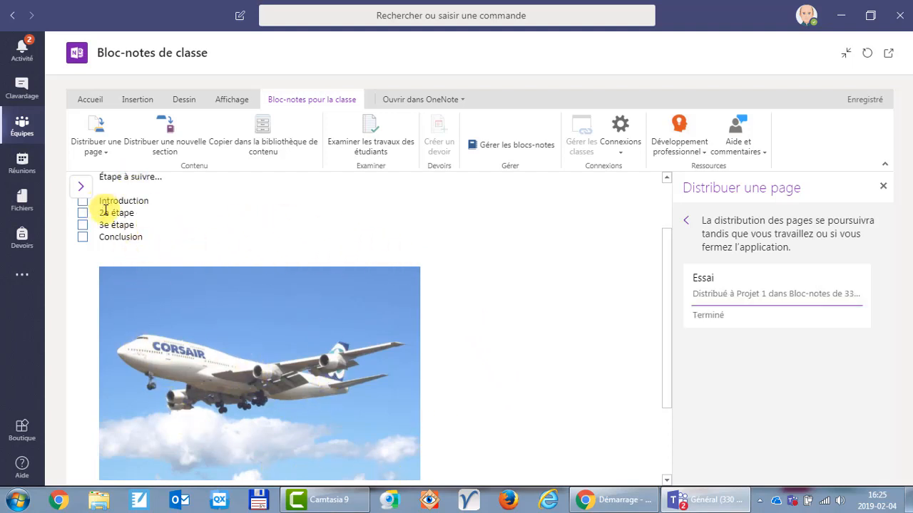
Tick the four checklist items from Introduction to Conclusion and clear them all again
click(83, 202)
click(83, 213)
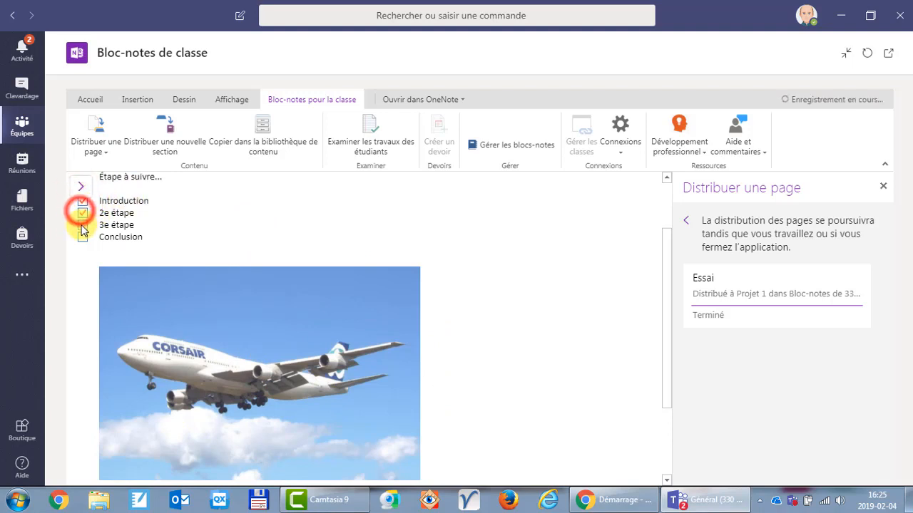
click(82, 225)
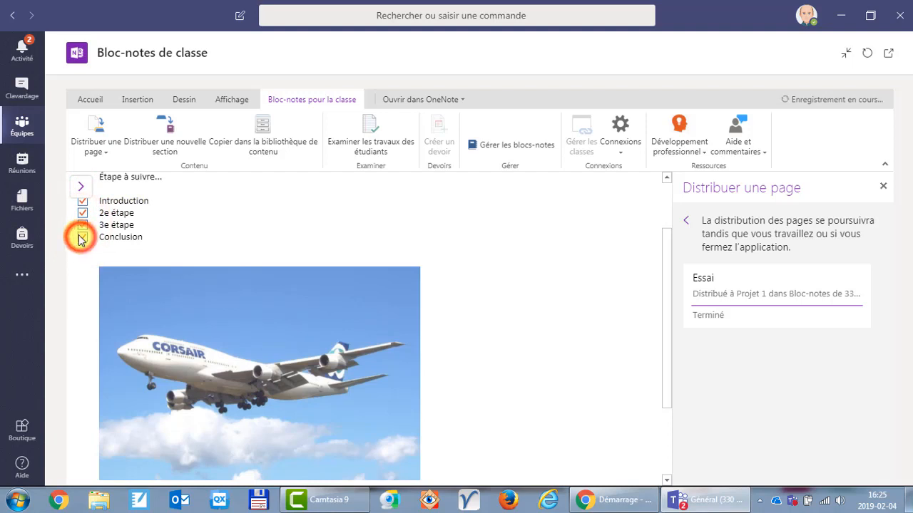
click(82, 236)
click(82, 238)
click(81, 224)
click(80, 213)
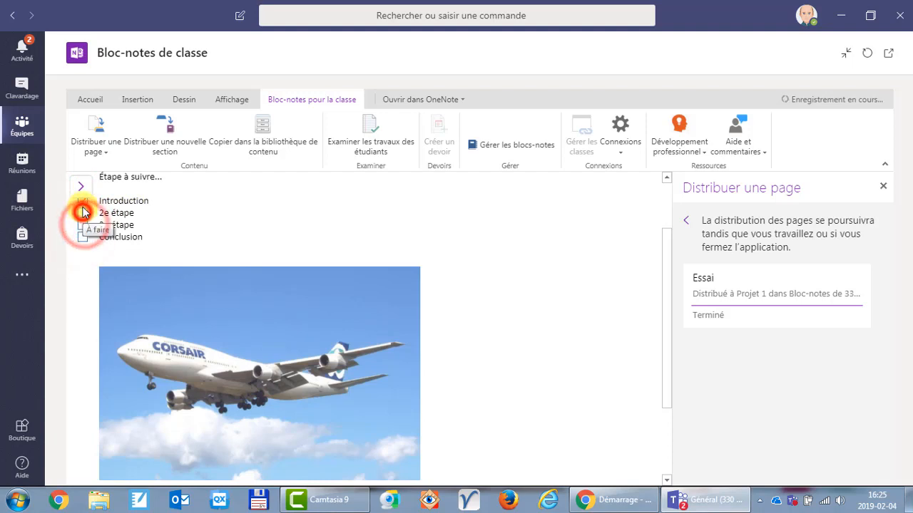
click(82, 202)
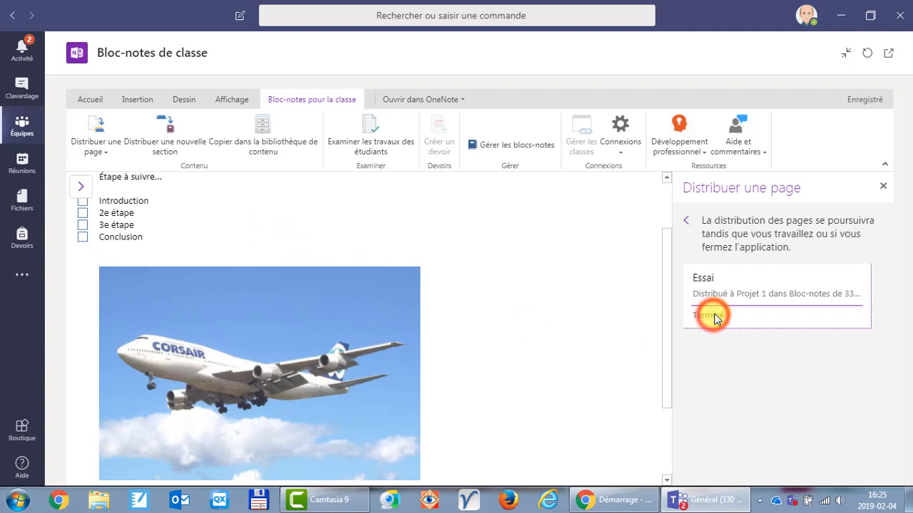
Leave the page distribution and expanded view, and open the Essai page in the first student's Projet 1 section
click(882, 187)
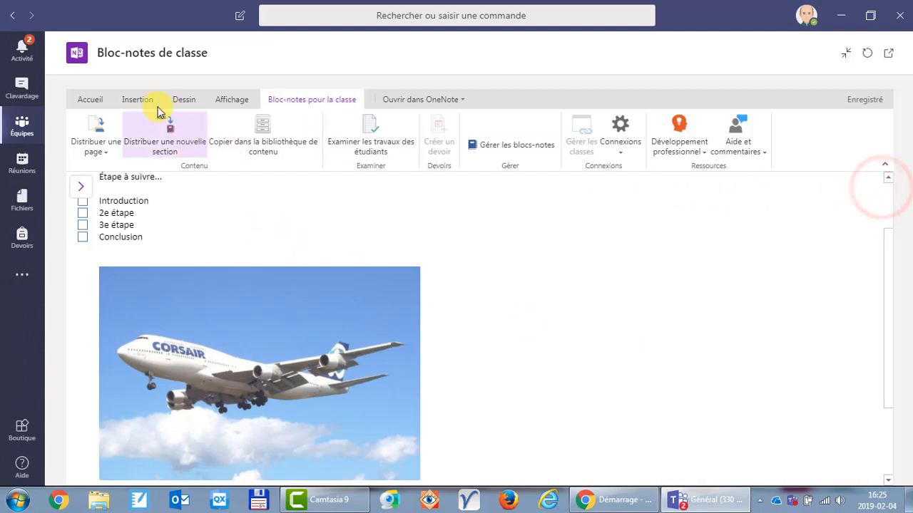
click(91, 98)
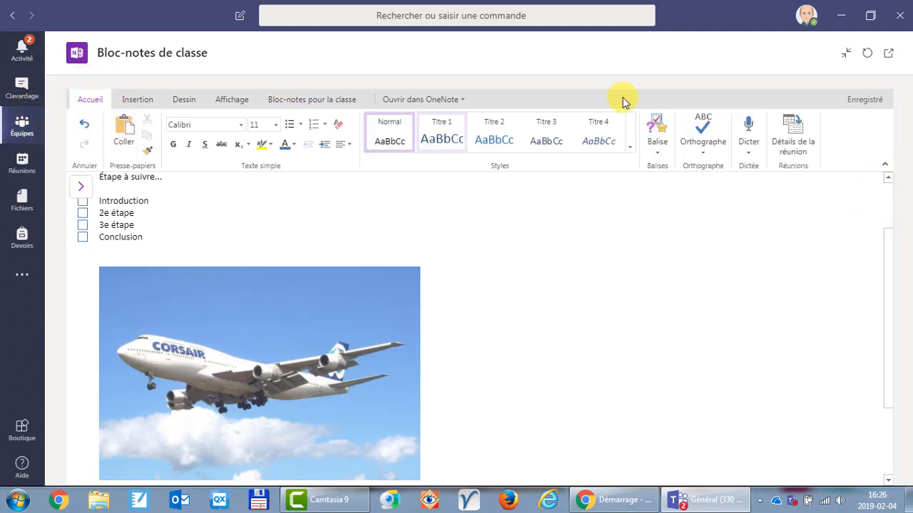
click(846, 54)
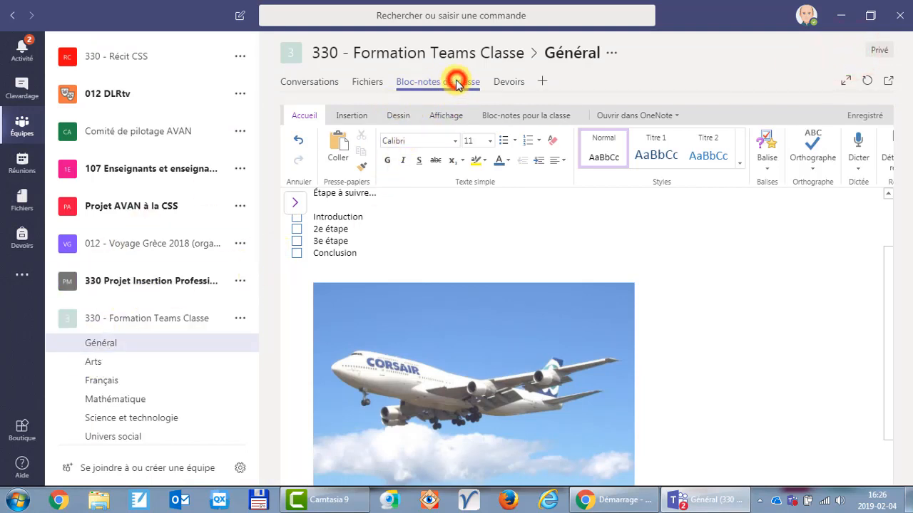
click(292, 199)
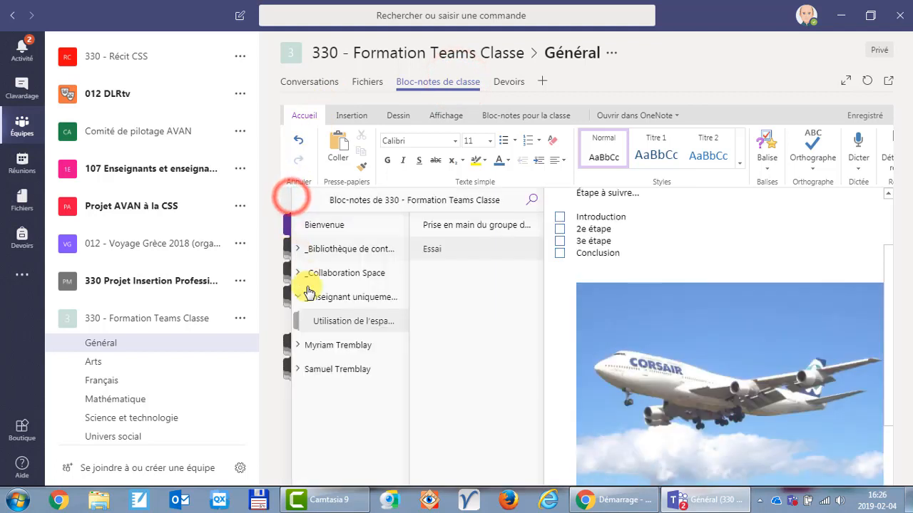
click(325, 370)
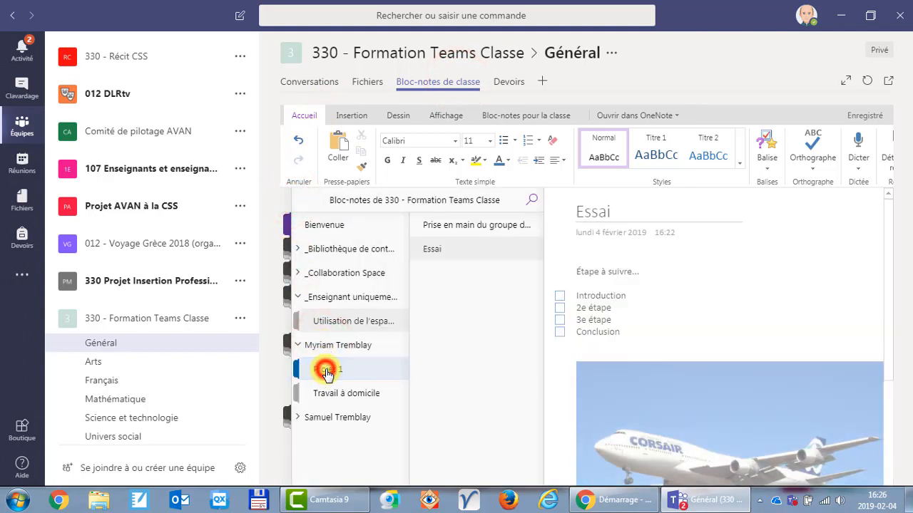
click(430, 249)
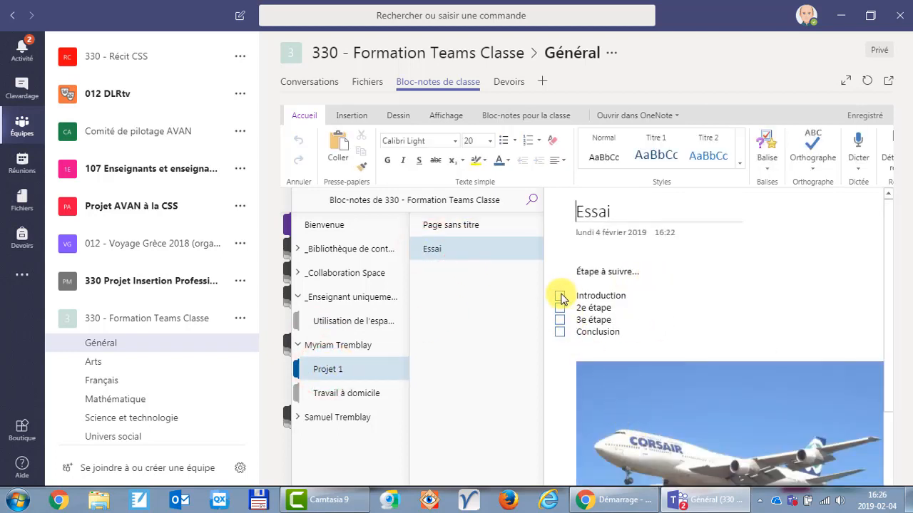
Tick Introduction, 2e étape and 3e étape in the checklist of the first student's Essai page
click(560, 296)
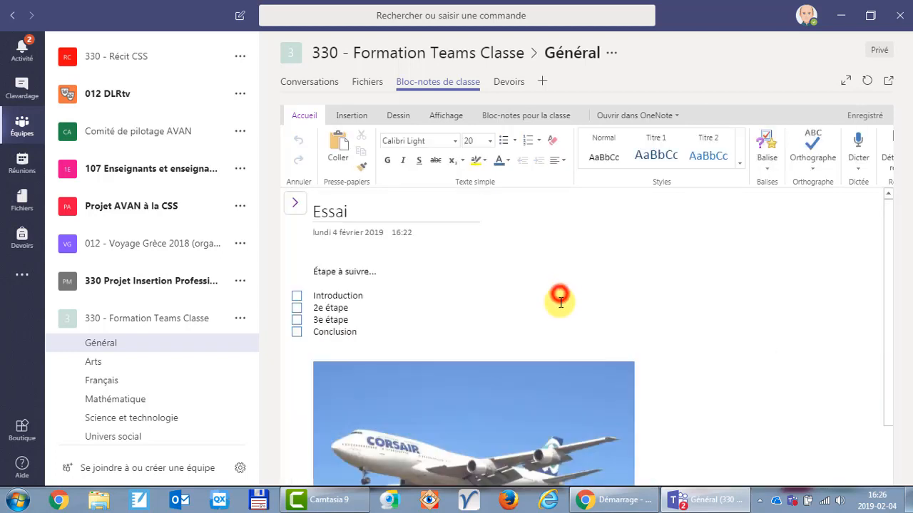
click(297, 296)
click(297, 308)
click(296, 319)
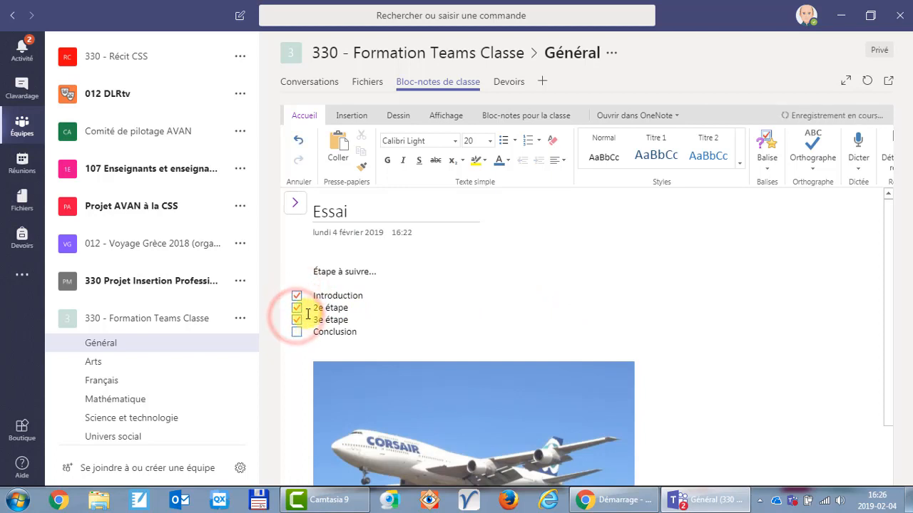
Open the Essai page in the second student's Projet 1 section
click(297, 208)
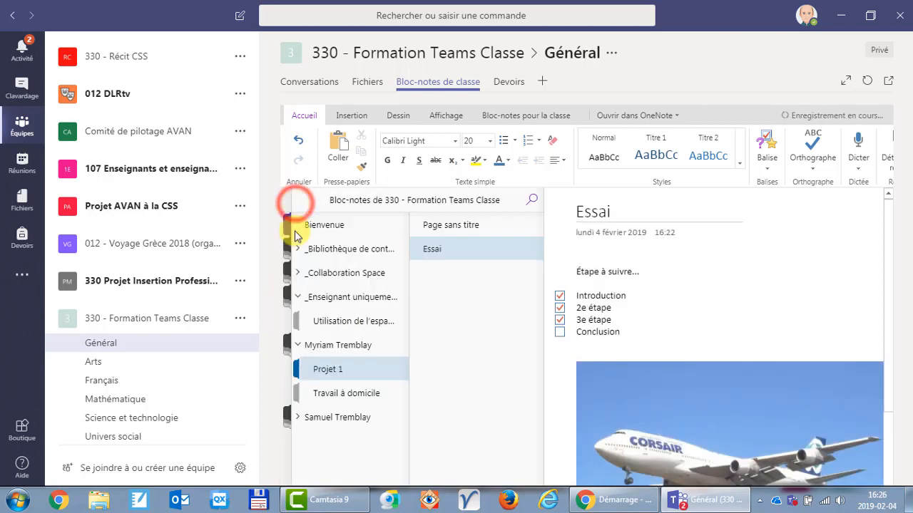
click(326, 419)
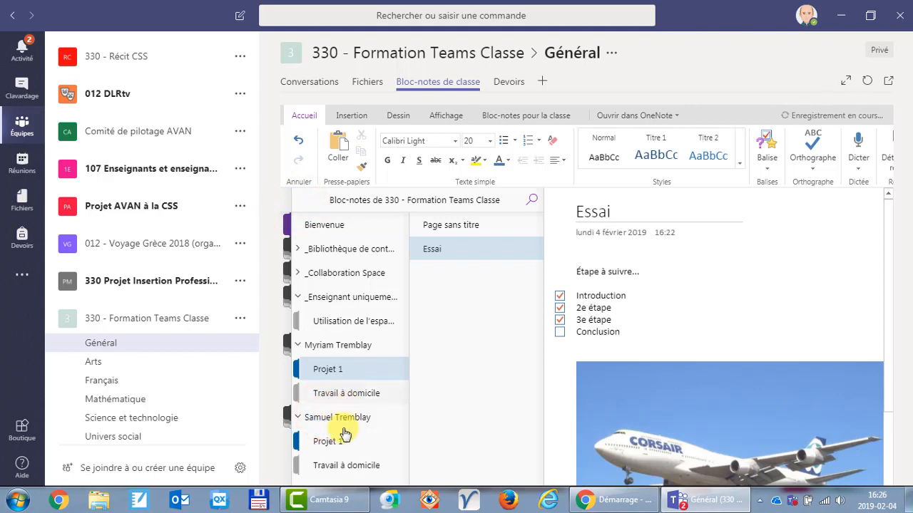
click(334, 441)
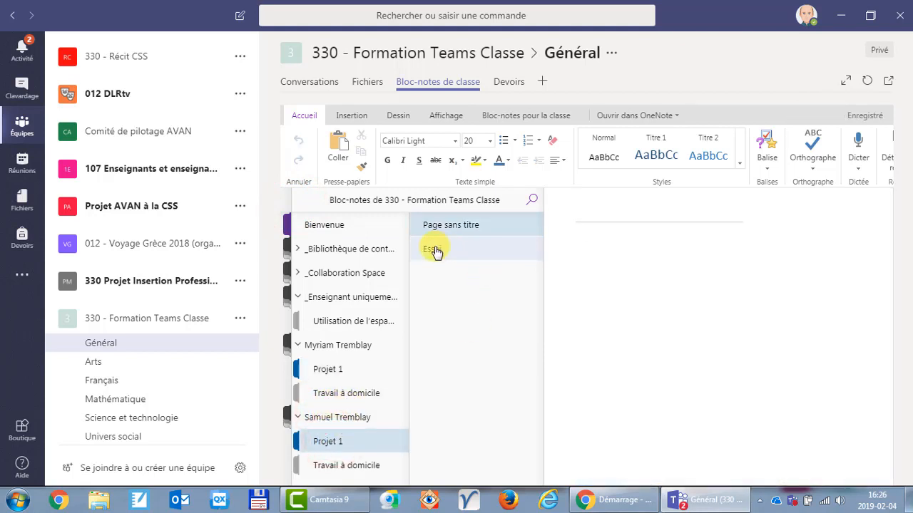
click(432, 248)
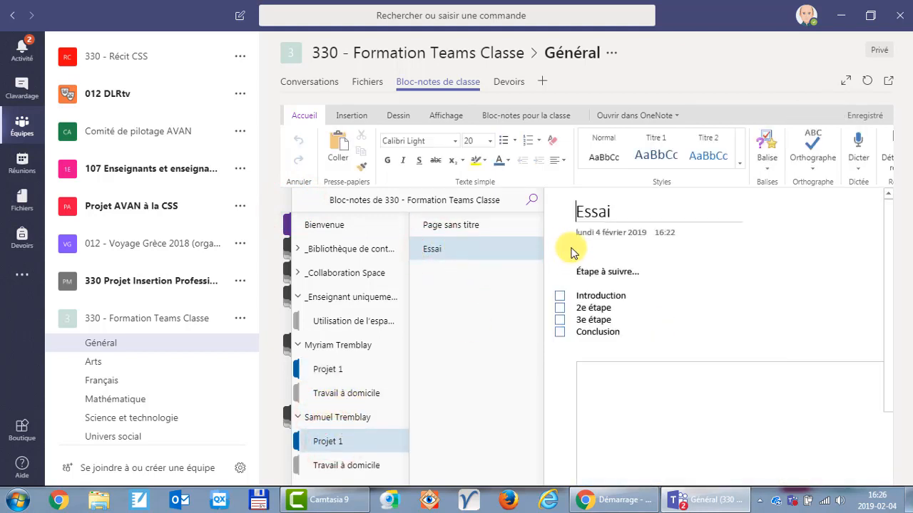
Tick Introduction and 2e étape on the second student's page and add "(J'ai eu beaucoup de plaisir à...)" after 2e étape
click(561, 298)
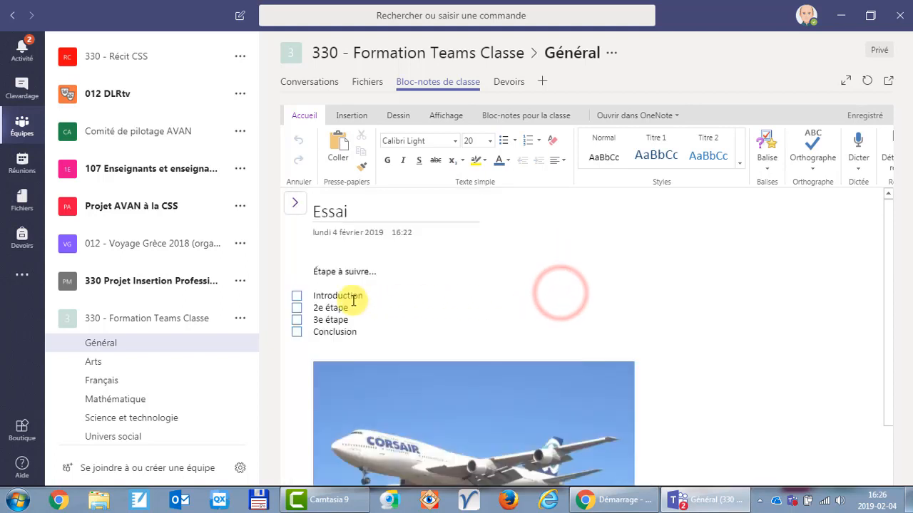
click(299, 298)
click(297, 307)
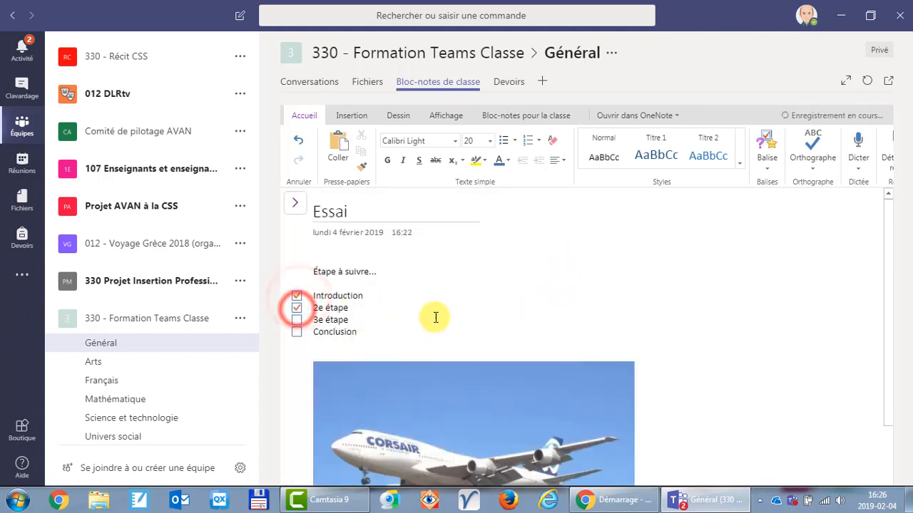
click(371, 307)
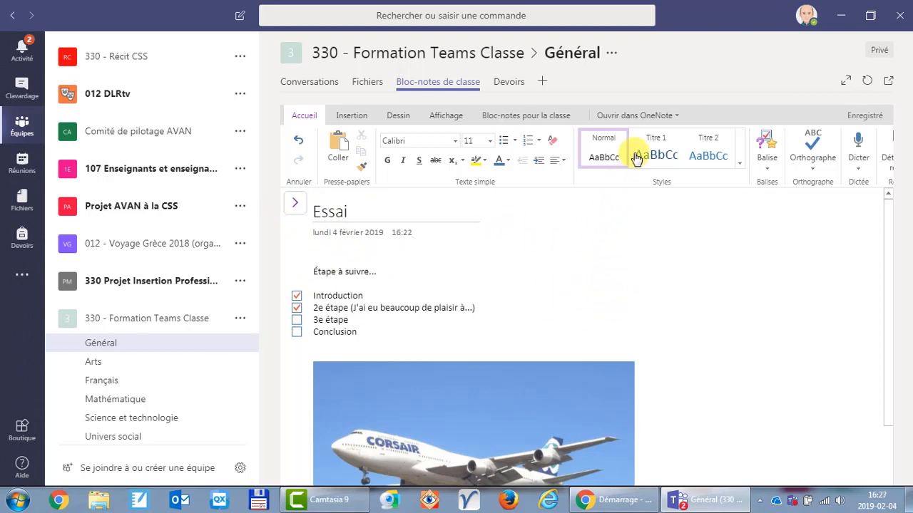
Open the notebook in the OneNote desktop app and display the Essai page of the _Enseignant uniquement section group
click(641, 116)
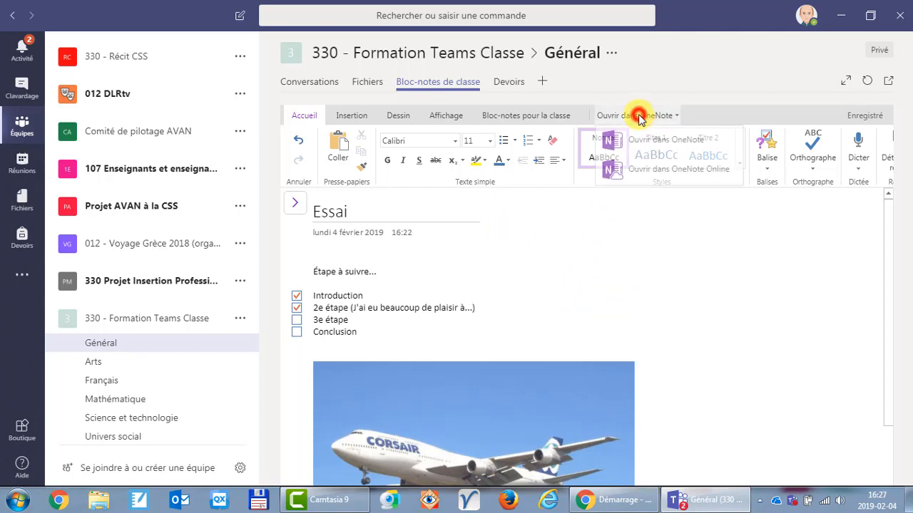
click(641, 141)
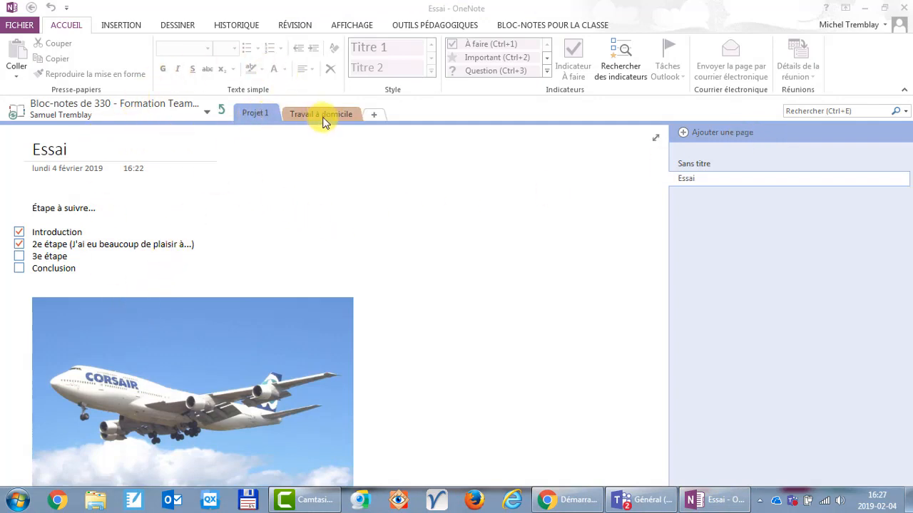
click(221, 111)
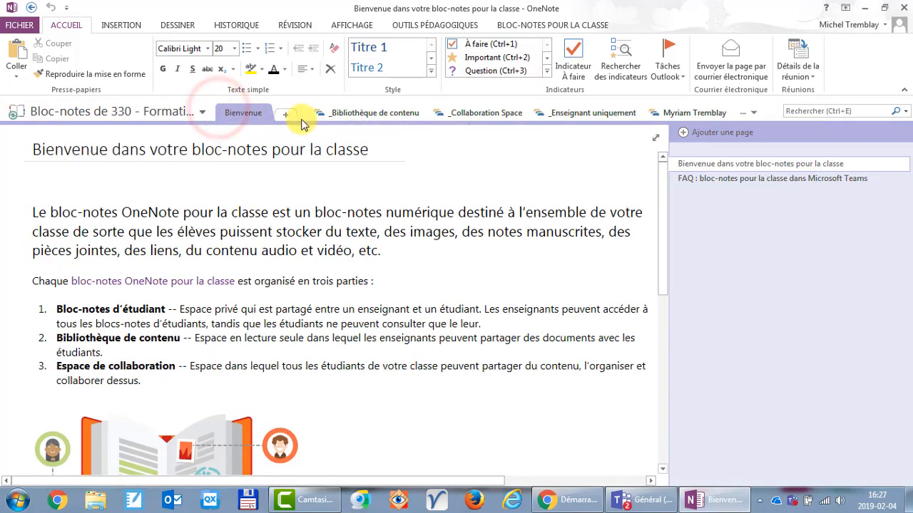
click(570, 113)
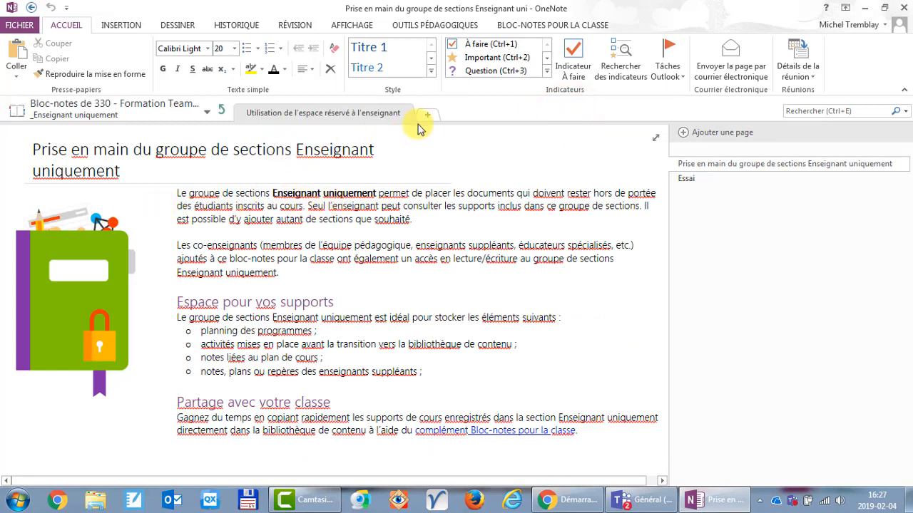
click(686, 178)
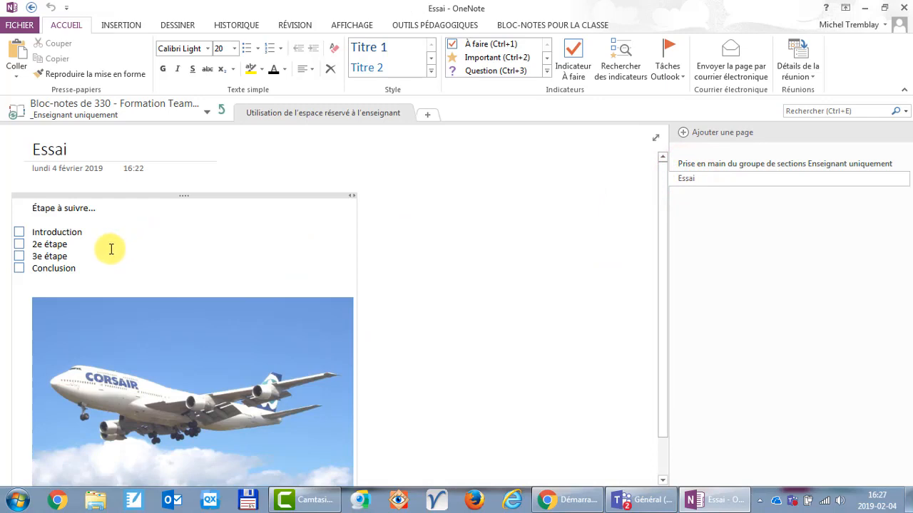
scroll(357, 299, down, 2)
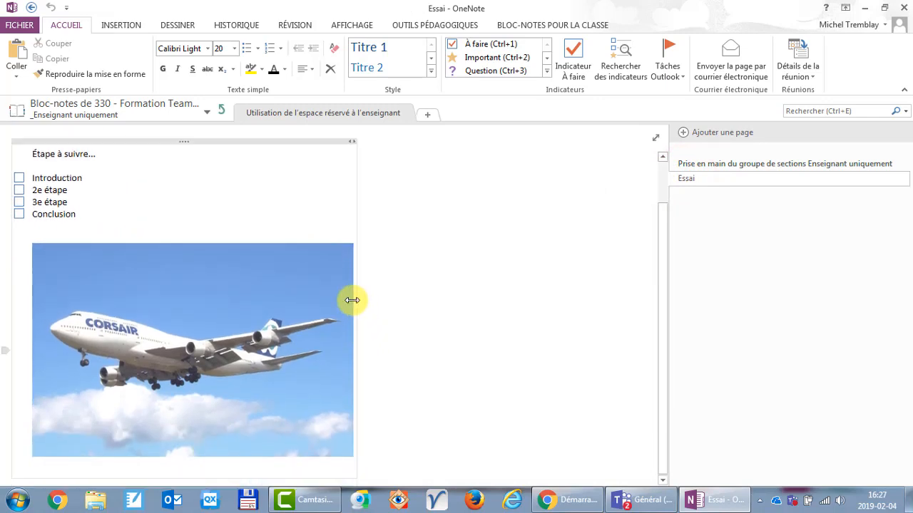
scroll(352, 300, up, 2)
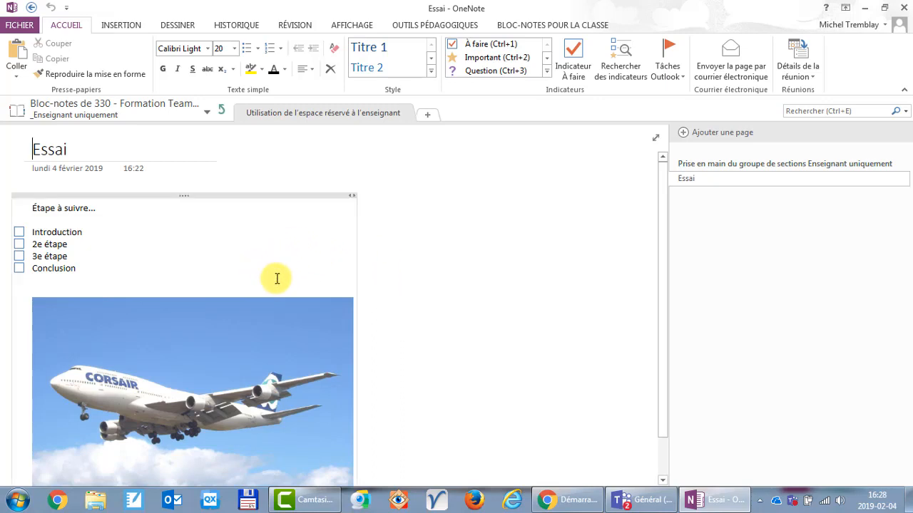
Start a video recording in the empty space beside the airplane picture and close its video preview window
scroll(384, 432, down, 2)
click(381, 441)
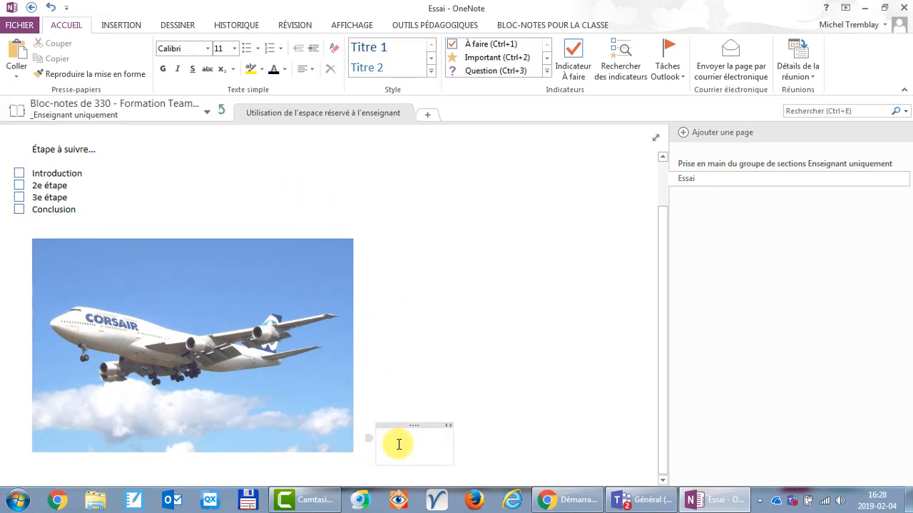
click(388, 443)
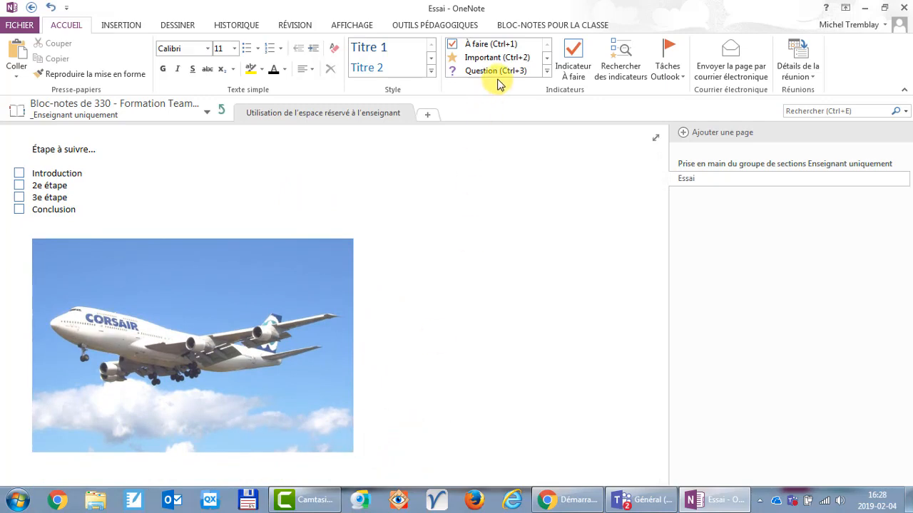
click(121, 24)
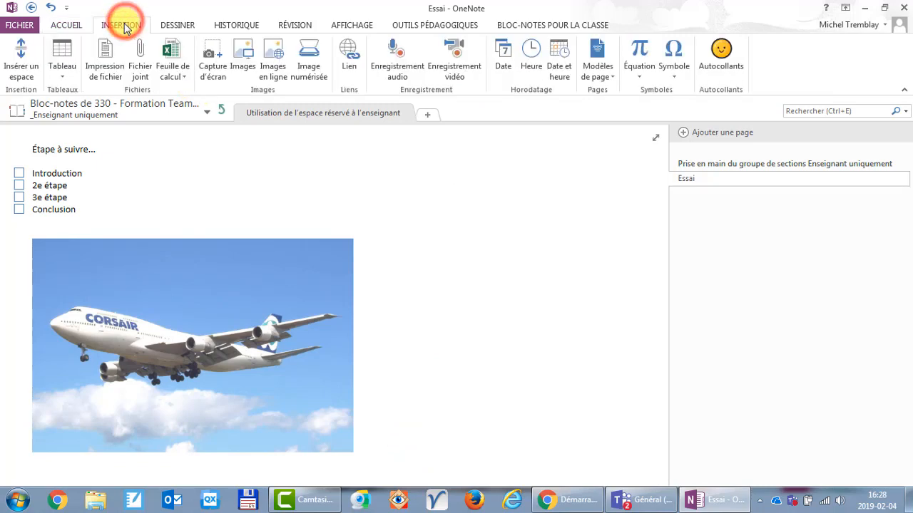
click(454, 57)
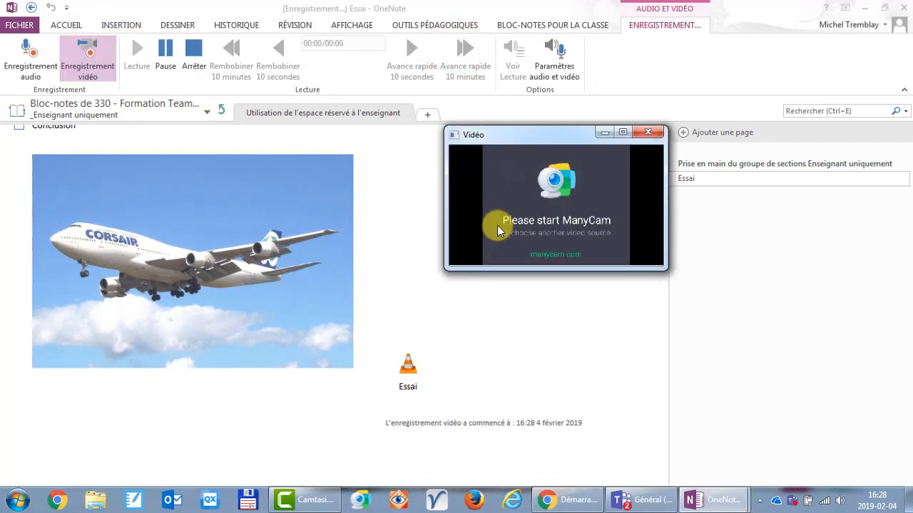
click(647, 135)
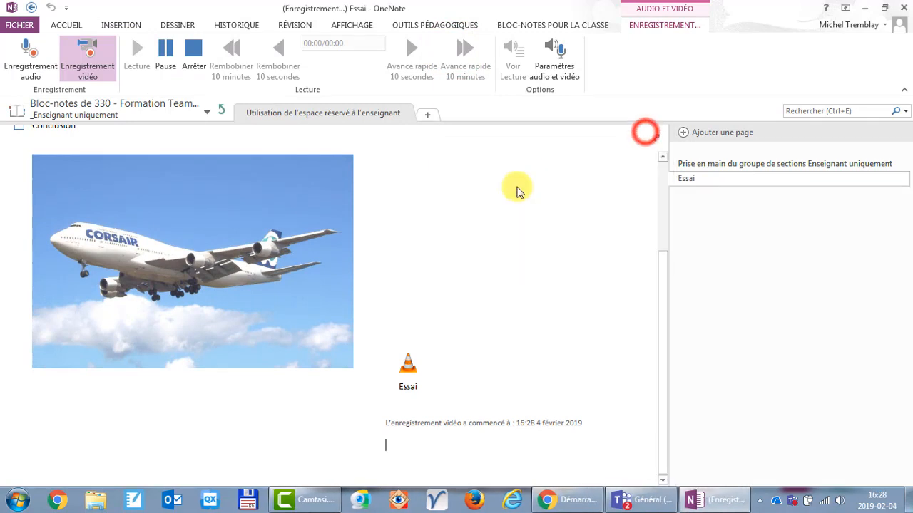